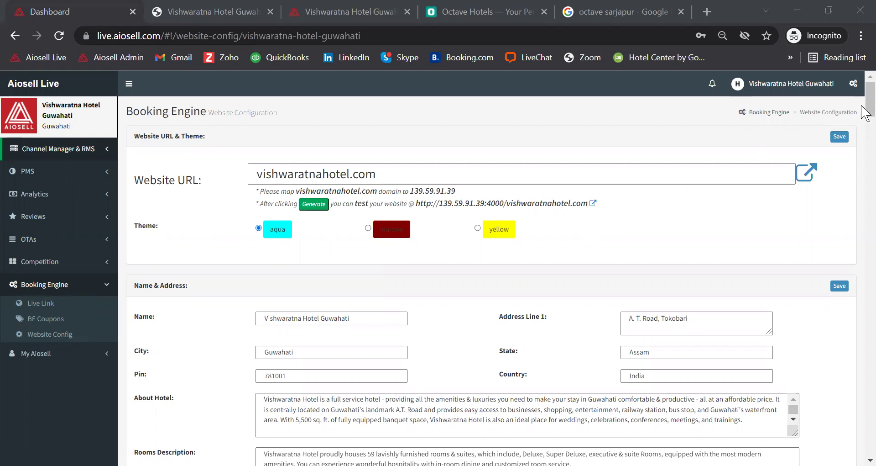
# Step: Browse the Vishwaratna Hotel homepage, then switch to the Octave Hotels site
pyautogui.moveTo(866, 105); pyautogui.dragTo(866, 124)
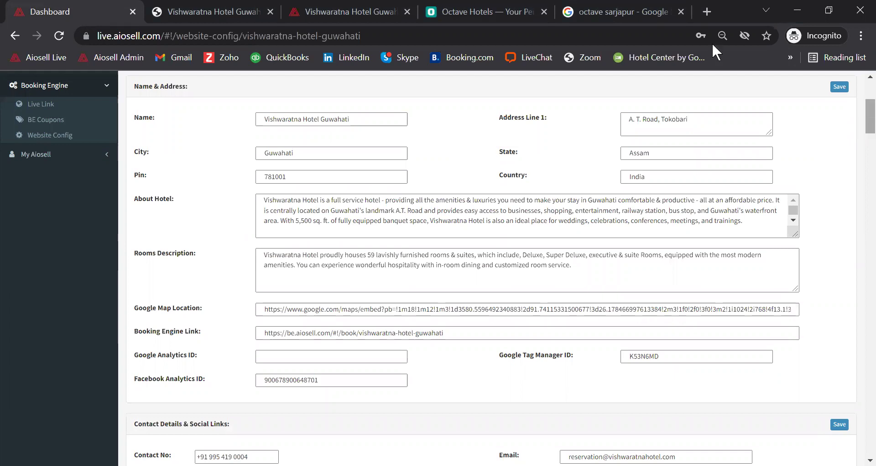
pyautogui.click(179, 13)
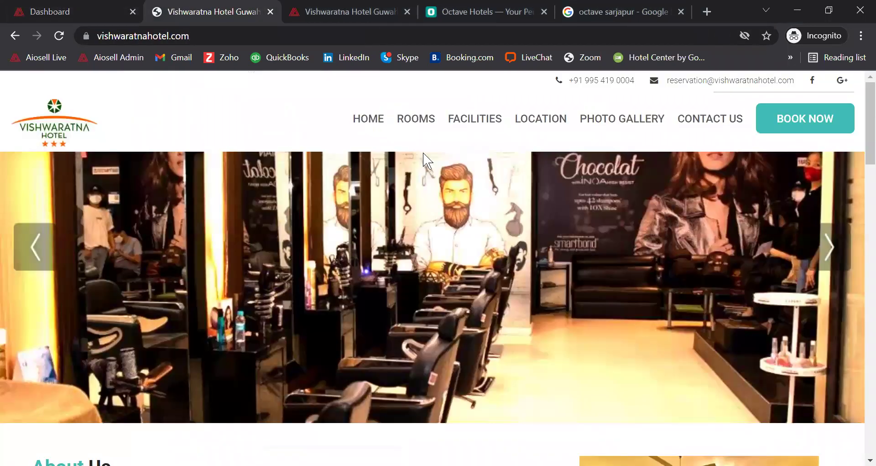
pyautogui.scroll(-1, 865, 134)
pyautogui.moveTo(866, 134); pyautogui.dragTo(864, 80)
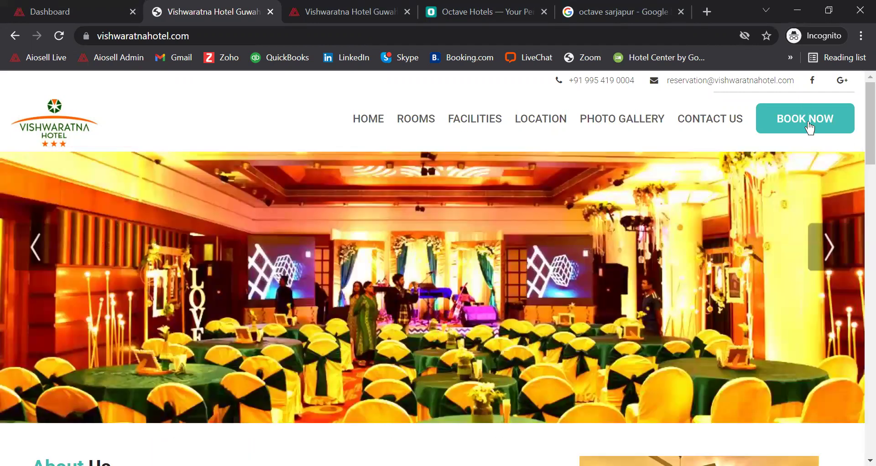
pyautogui.click(470, 10)
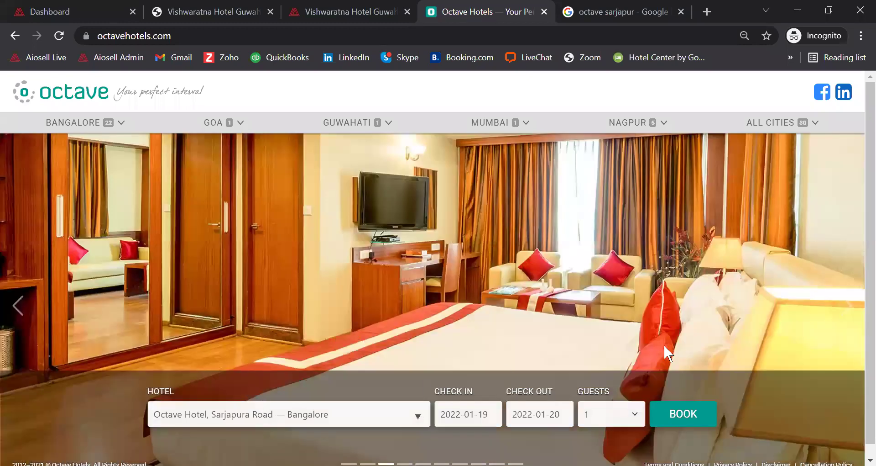
# Step: Book Octave Hotel, Sarjapura Road for 19–20 January 2022 with one guest
pyautogui.click(657, 402)
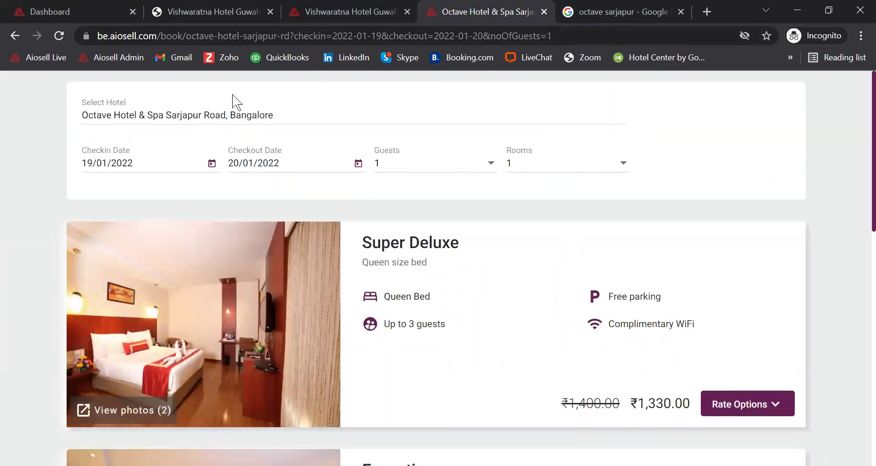
pyautogui.click(308, 118)
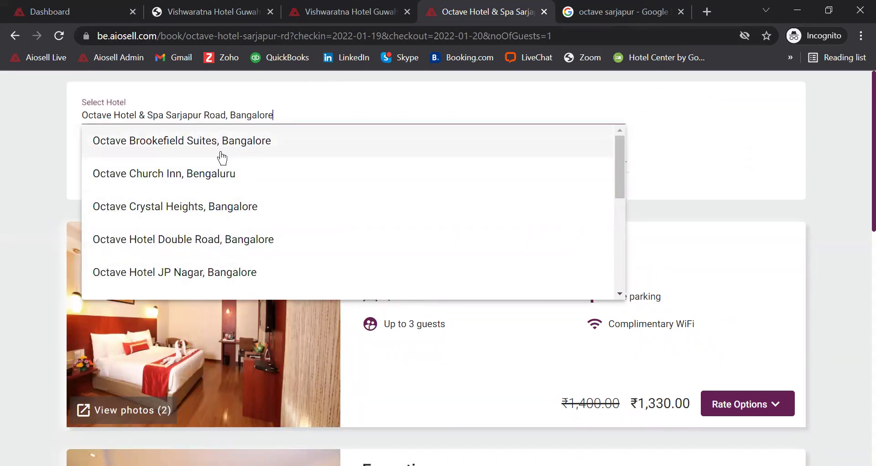
pyautogui.click(681, 119)
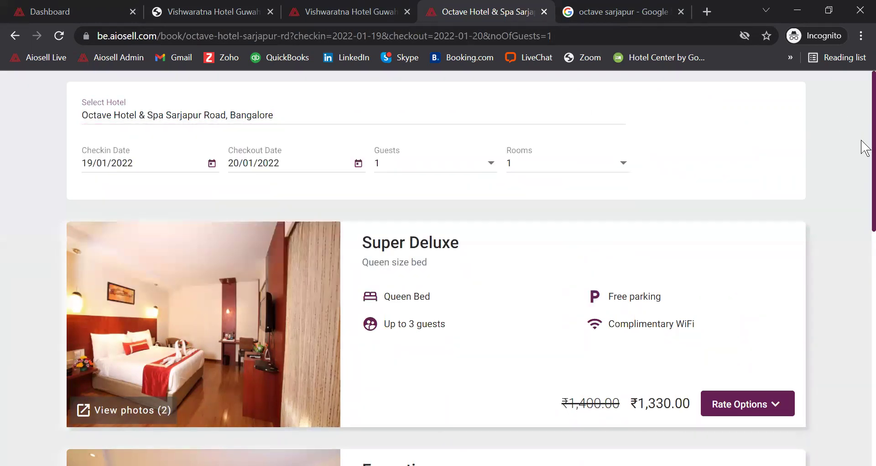
pyautogui.scroll(-5, 864, 150)
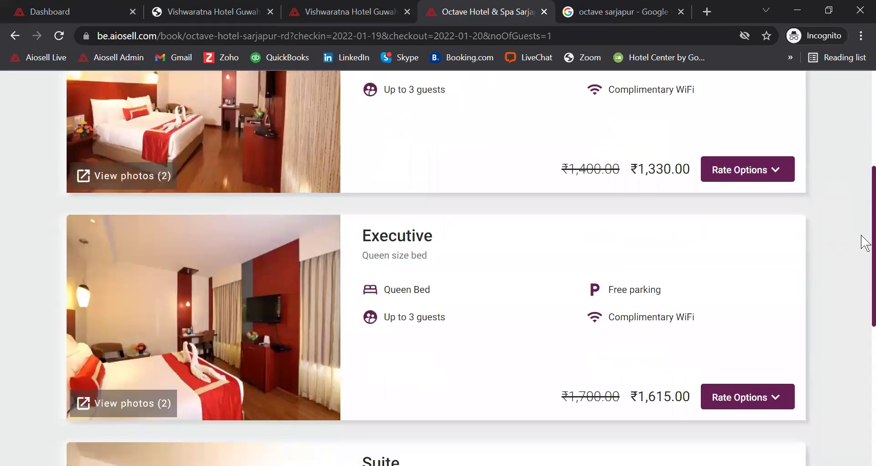
pyautogui.scroll(-4, 864, 274)
pyautogui.scroll(-3, 861, 360)
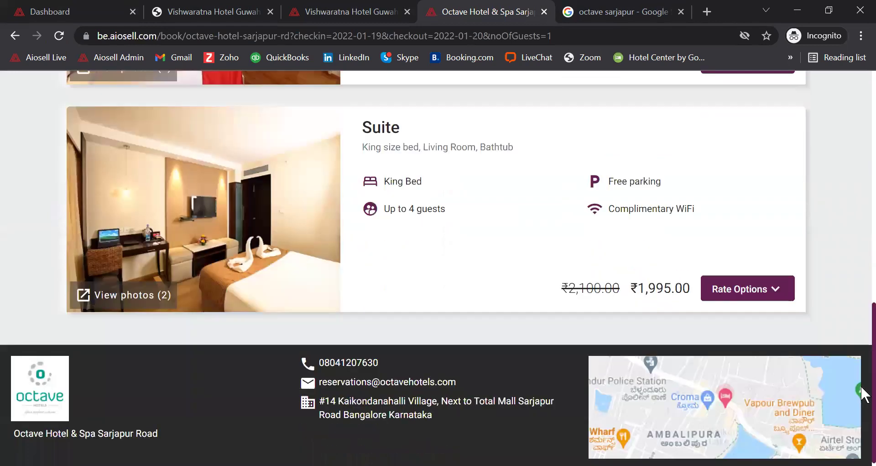
pyautogui.scroll(12, 863, 388)
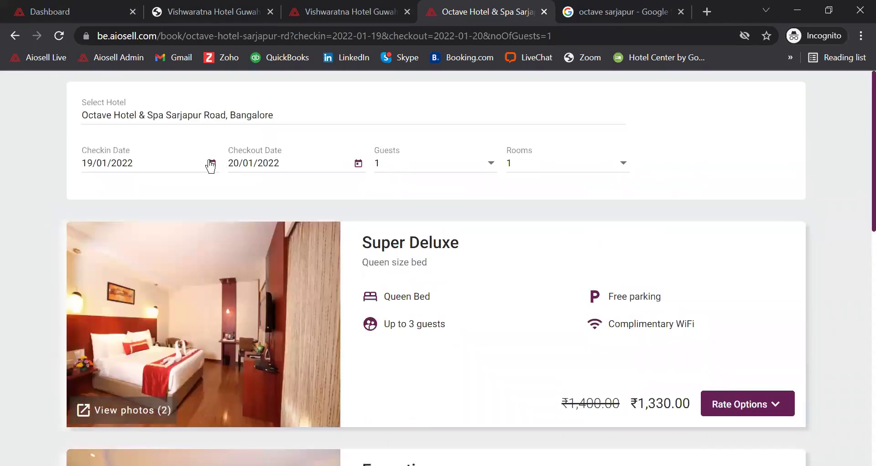
pyautogui.click(210, 161)
pyautogui.click(359, 168)
pyautogui.click(626, 169)
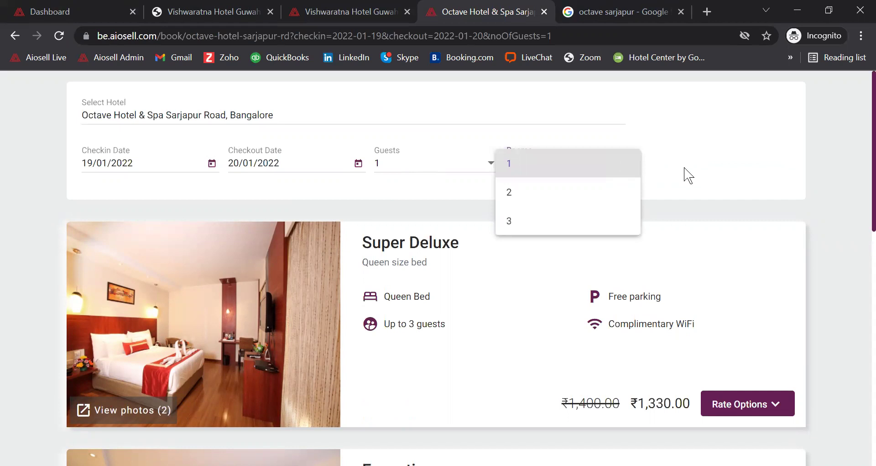
pyautogui.click(687, 174)
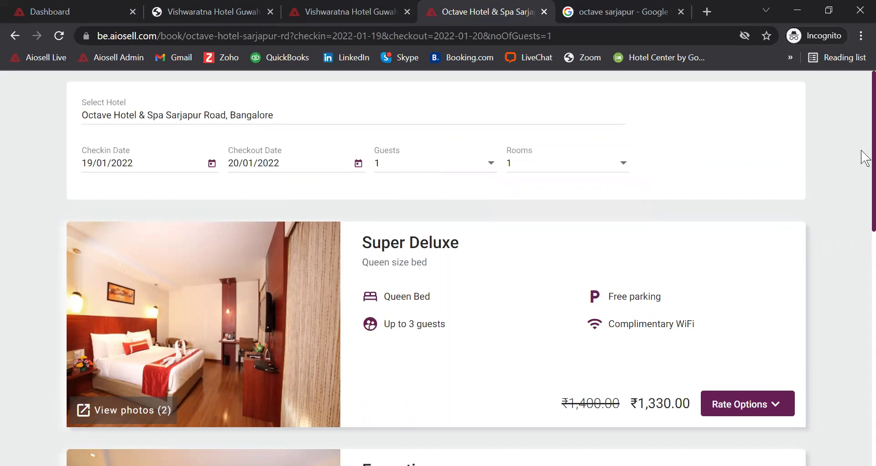
pyautogui.scroll(-3, 862, 155)
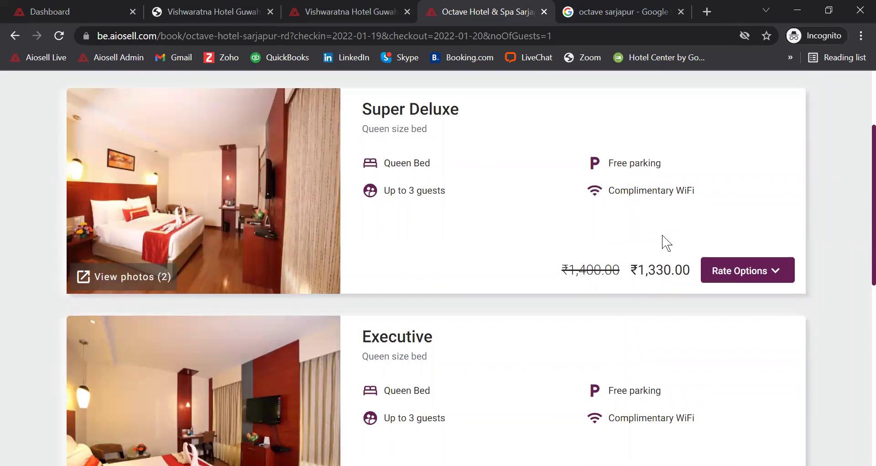
# Step: Book Super Deluxe at the Accommodation Only rate and check the ₹66.50 checkout discount
pyautogui.click(758, 281)
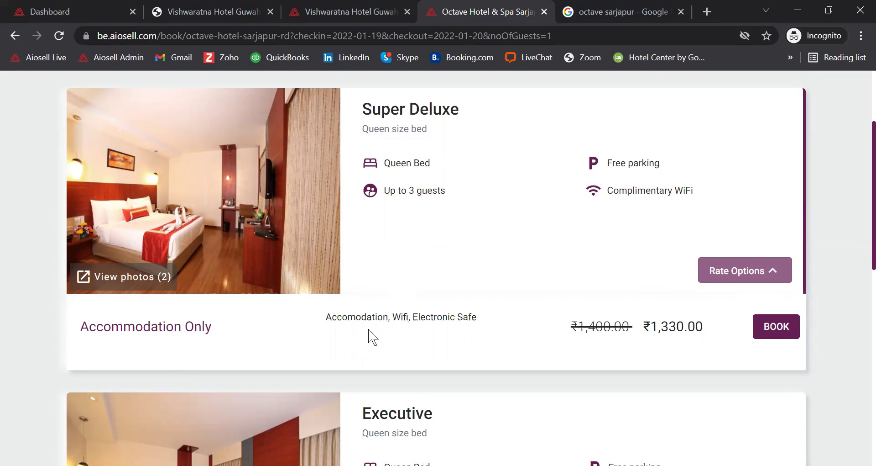
pyautogui.click(771, 327)
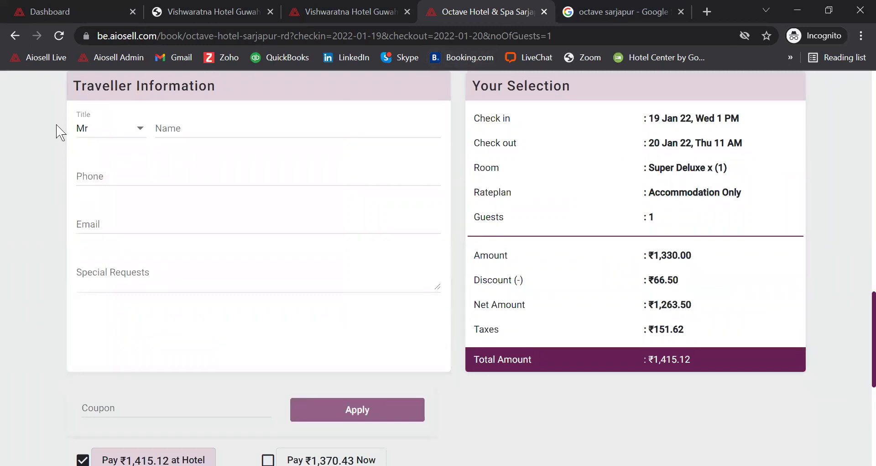
pyautogui.click(107, 284)
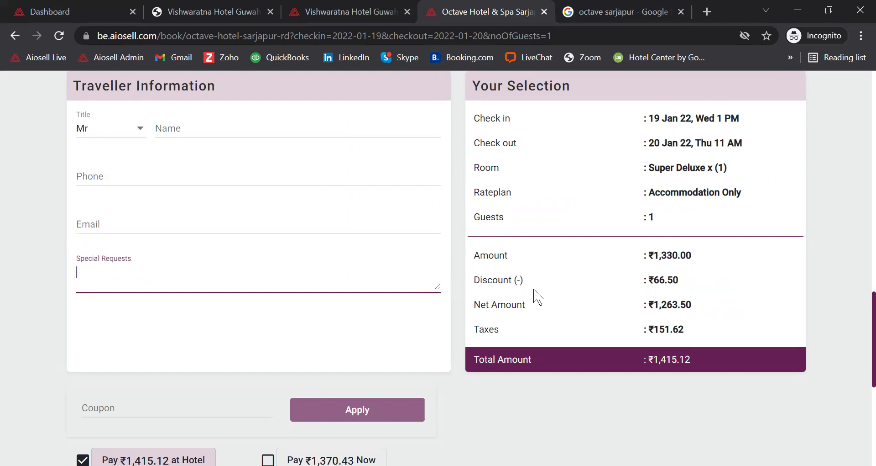
pyautogui.moveTo(685, 280); pyautogui.dragTo(646, 280)
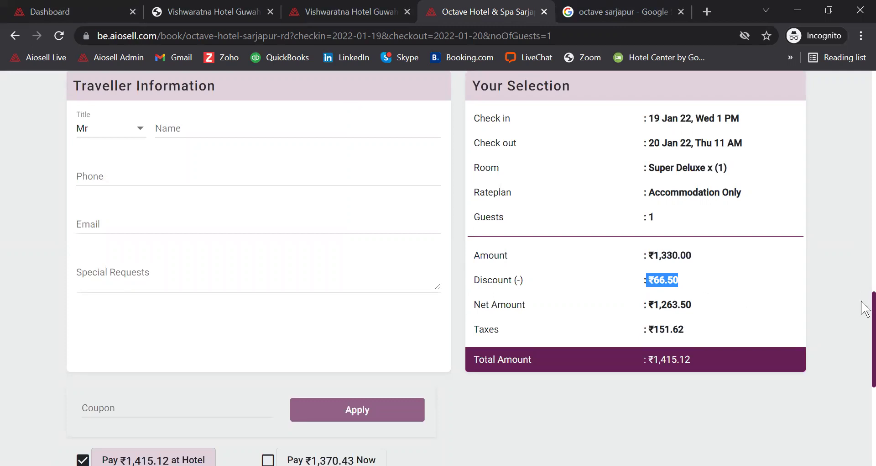
# Step: Review the checkout's Coupon field and payment options, then go back to the Aiosell Live dashboard
pyautogui.scroll(-2, 863, 319)
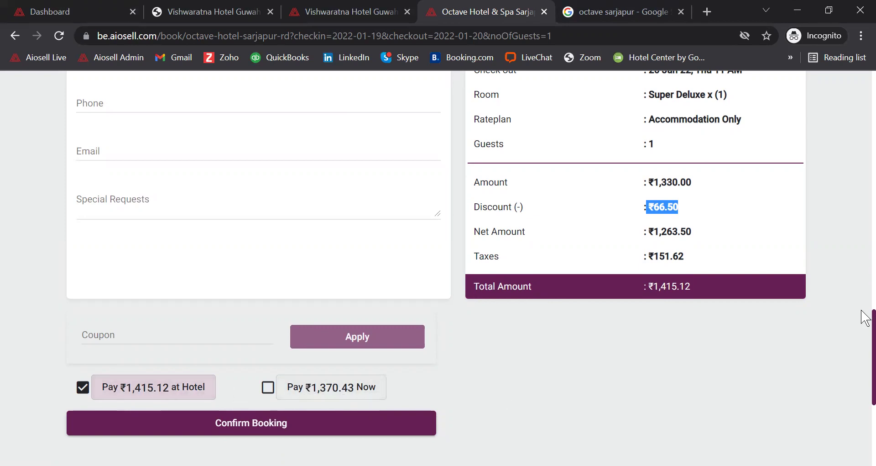
pyautogui.scroll(-3, 863, 324)
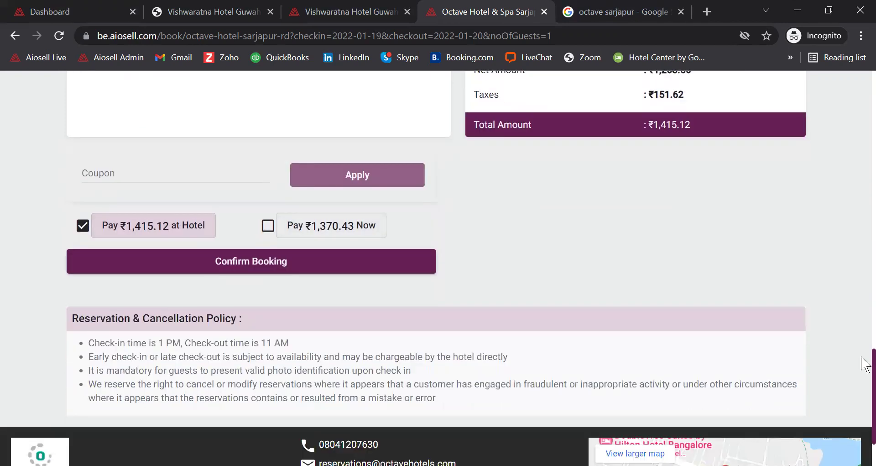
pyautogui.scroll(-2, 865, 372)
pyautogui.scroll(-1, 864, 380)
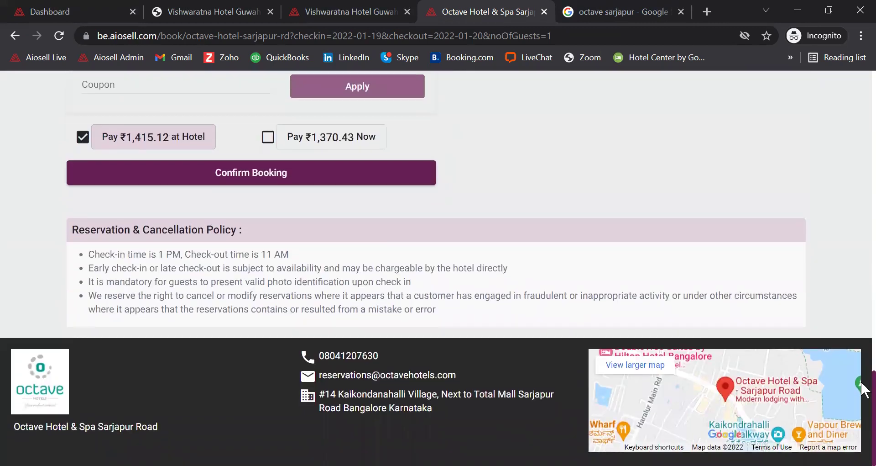
pyautogui.scroll(2, 865, 372)
pyautogui.scroll(3, 864, 347)
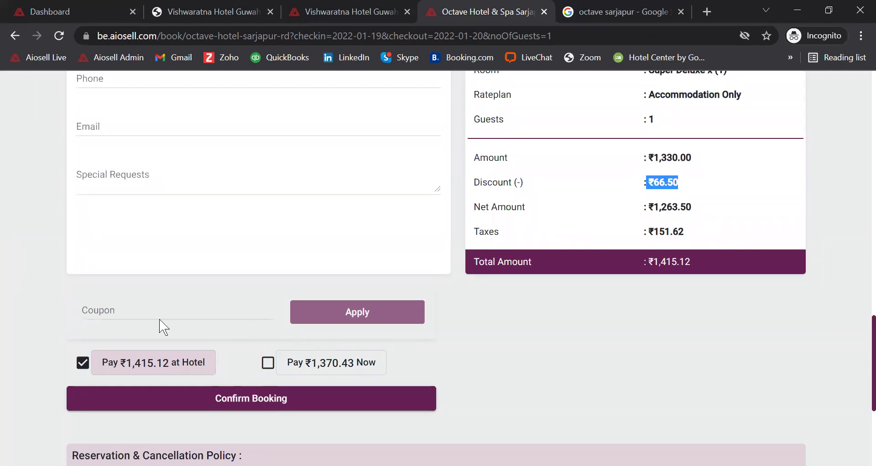
pyautogui.click(143, 311)
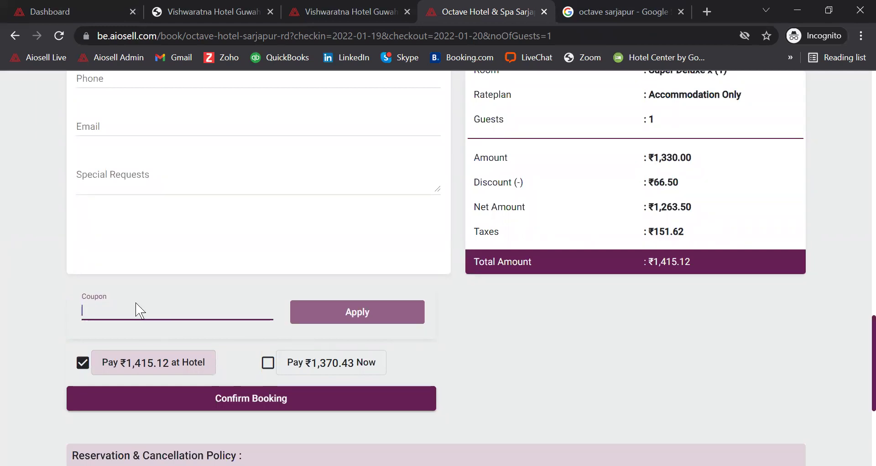
pyautogui.click(80, 11)
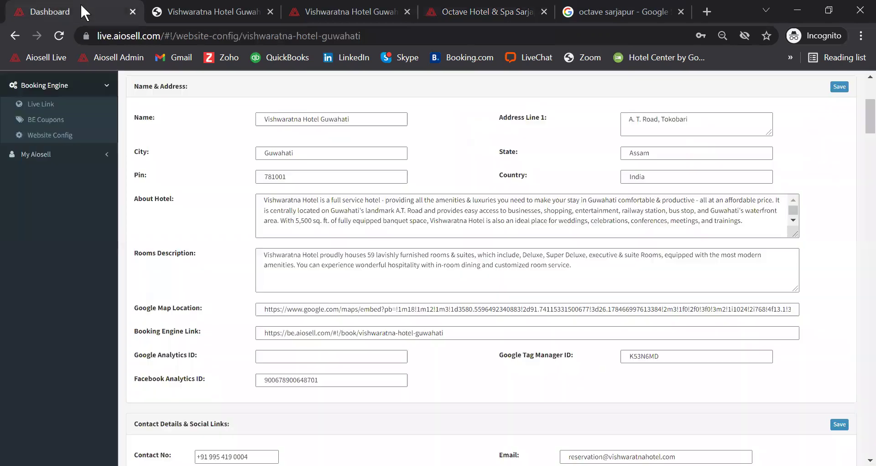
# Step: Start a BE coupon with a randomly generated code that applies by Checkin Date
pyautogui.click(44, 121)
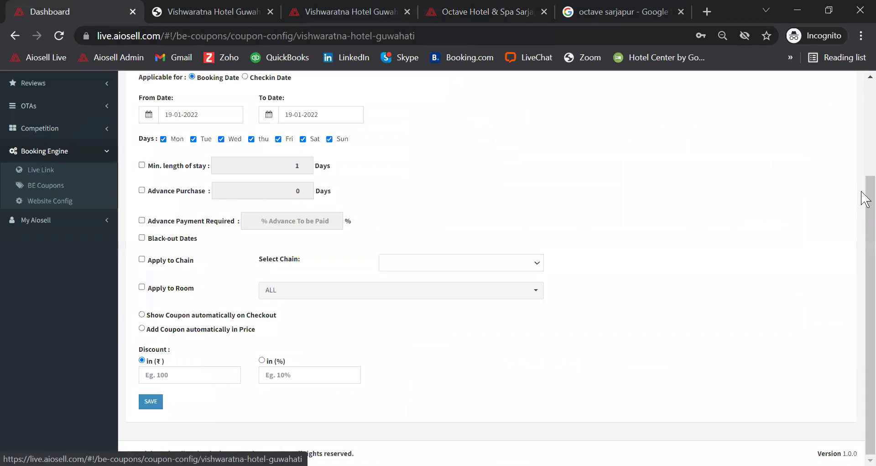
pyautogui.scroll(3, 866, 155)
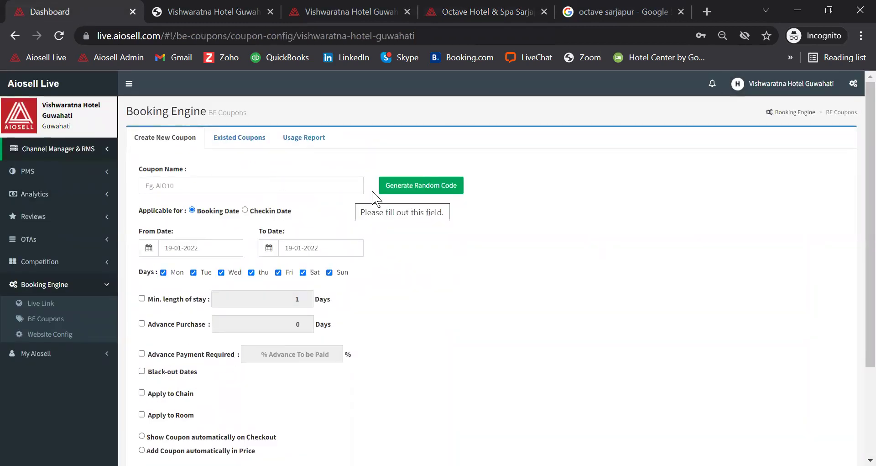
pyautogui.click(425, 193)
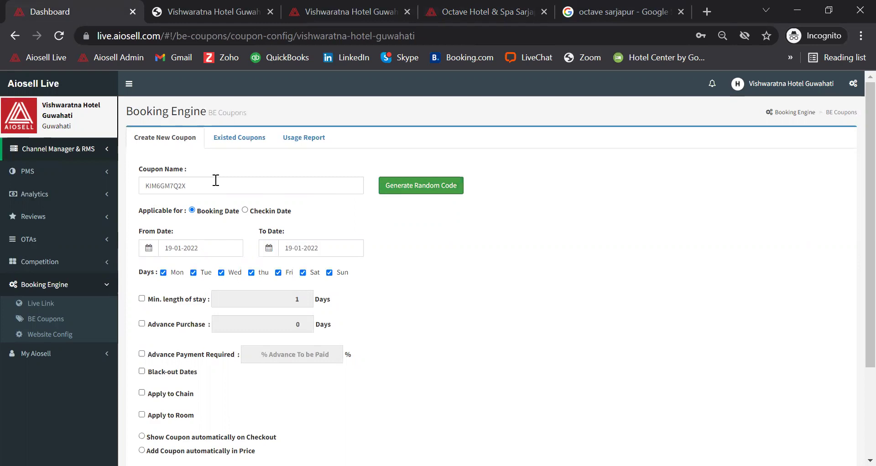
pyautogui.click(246, 210)
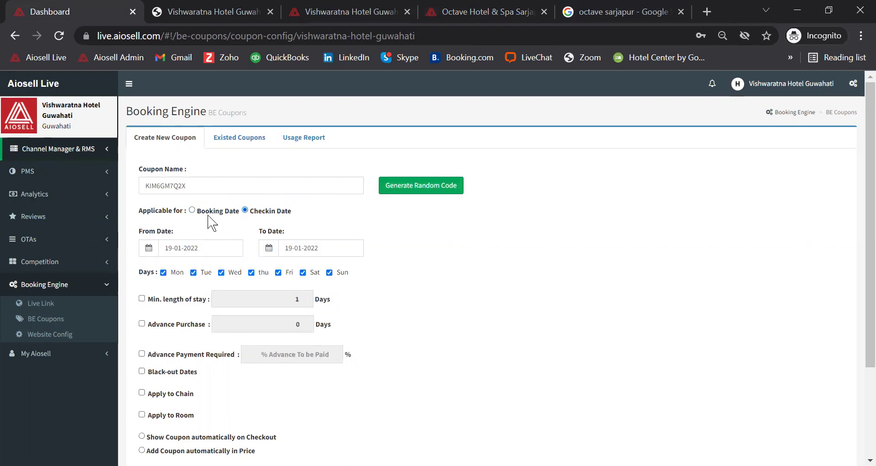
pyautogui.click(202, 248)
pyautogui.click(330, 250)
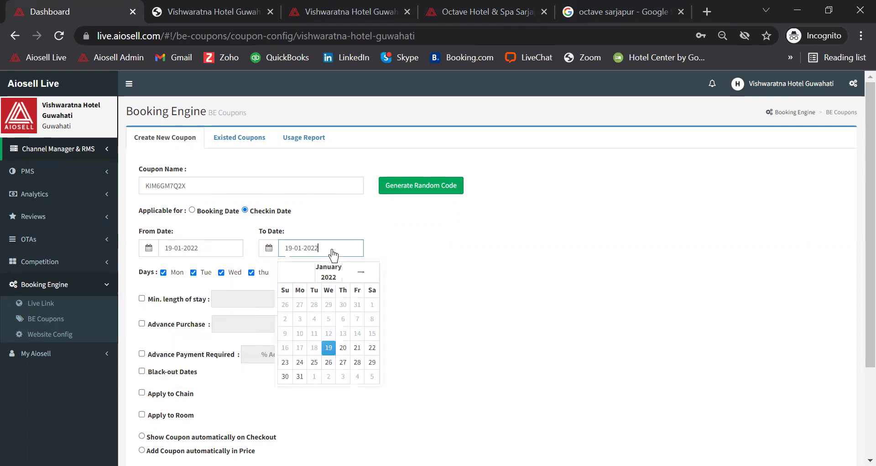
pyautogui.click(432, 251)
# Step: Enable Black-out Dates for 19-01-2022, leaving Apply to Chain and Apply to Room off
pyautogui.moveTo(862, 157); pyautogui.dragTo(862, 211)
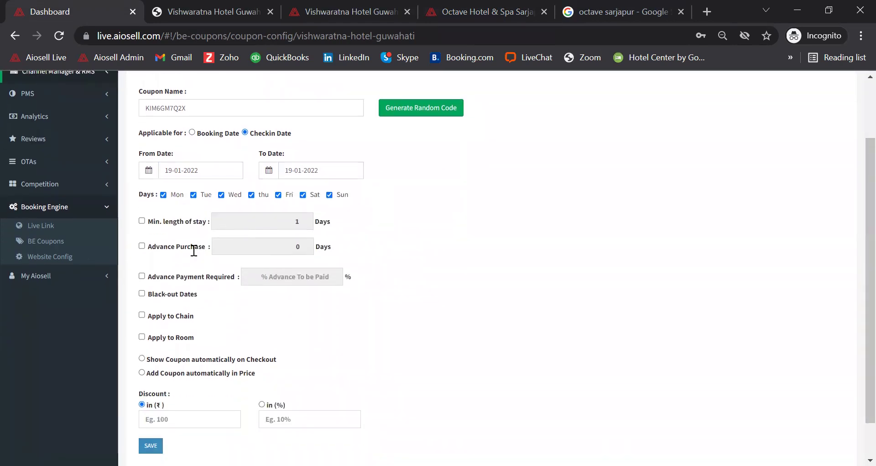
pyautogui.click(142, 294)
pyautogui.moveTo(864, 191); pyautogui.dragTo(864, 249)
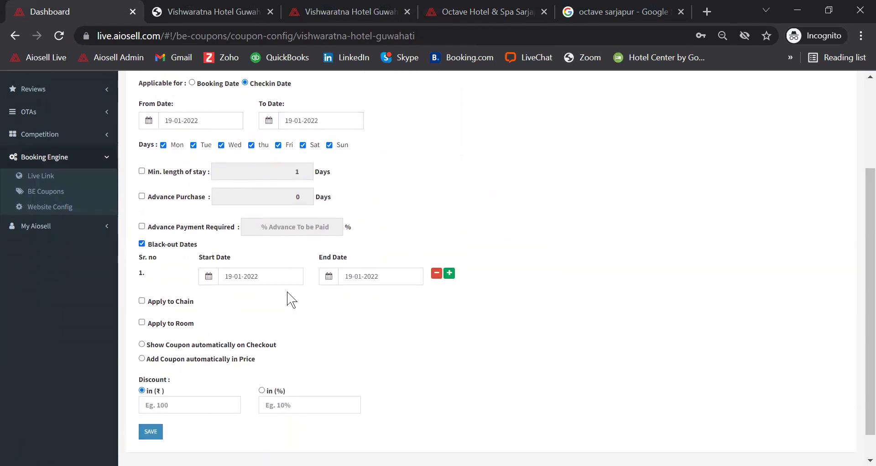
pyautogui.click(142, 300)
pyautogui.click(142, 300)
pyautogui.click(142, 322)
pyautogui.click(142, 323)
pyautogui.click(183, 403)
# Step: Switch the coupon discount to percent and set it to 20%
pyautogui.click(262, 390)
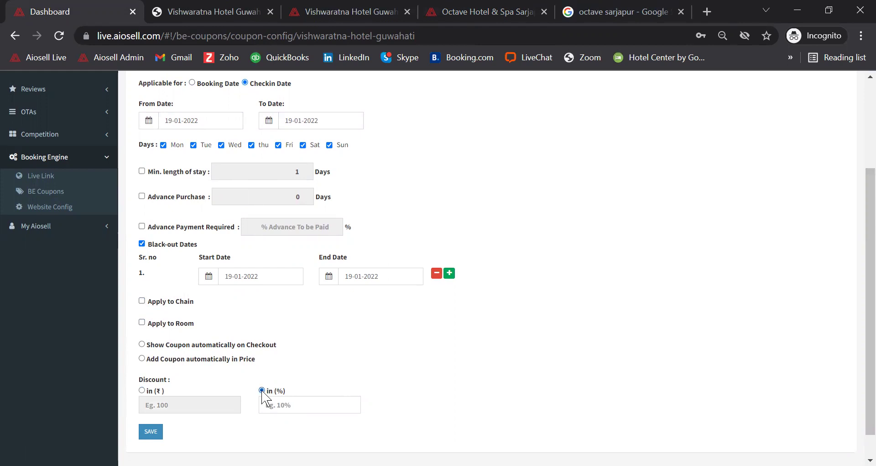
pyautogui.click(269, 404)
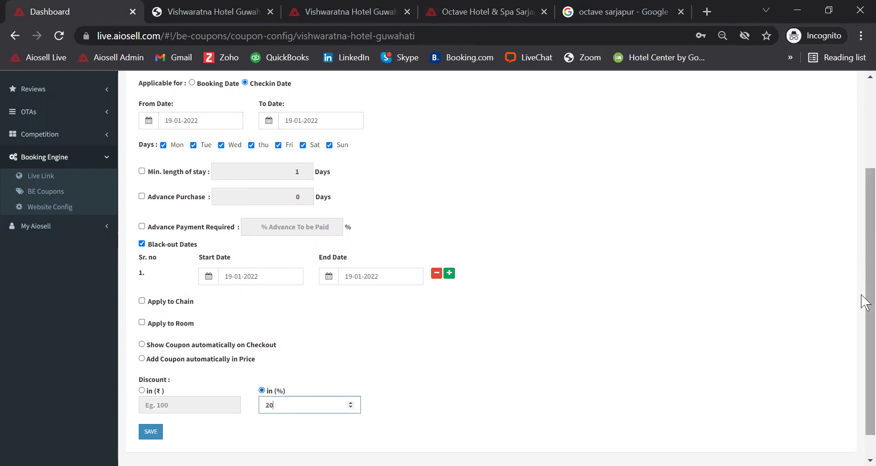
pyautogui.scroll(3, 864, 301)
pyautogui.moveTo(212, 181); pyautogui.dragTo(126, 194)
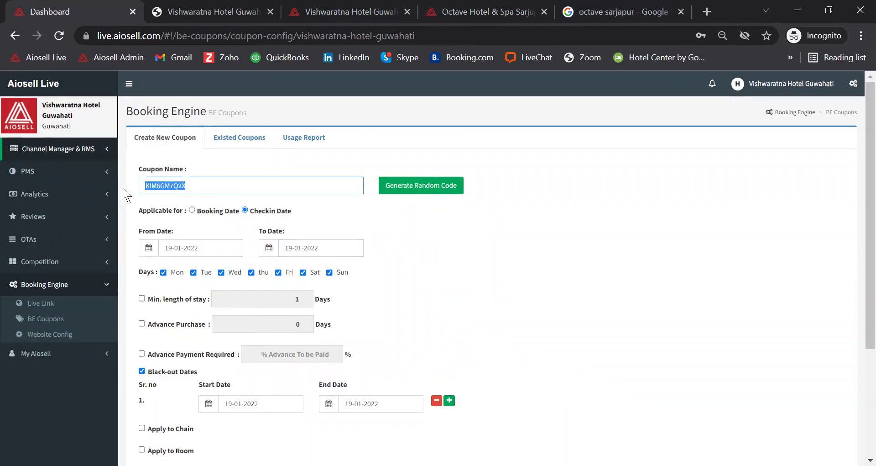
pyautogui.scroll(-2, 866, 176)
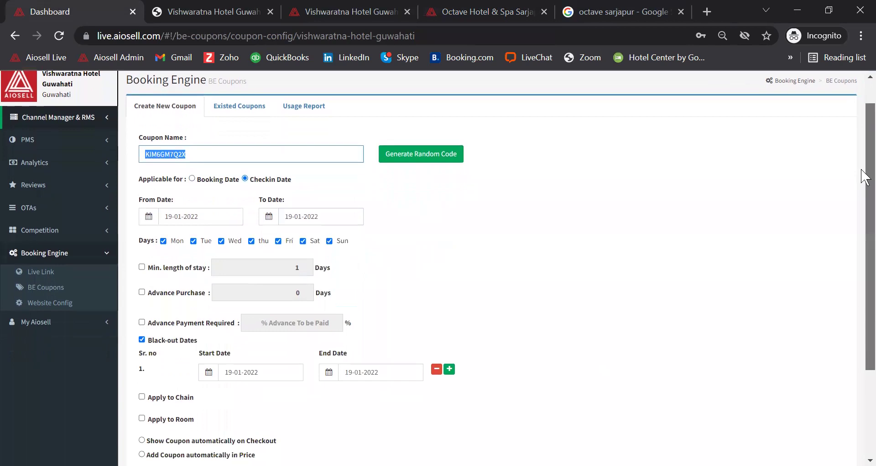
pyautogui.scroll(-3, 865, 176)
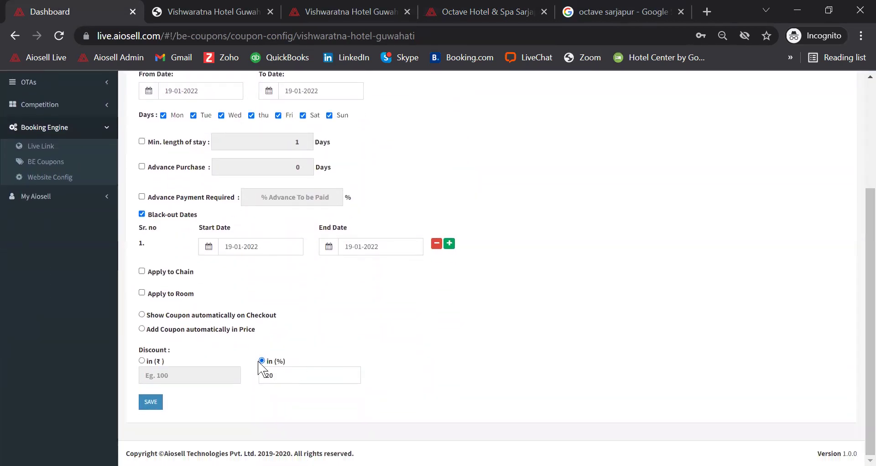
# Step: Add Airport Pickup/ Drop to the Vishwaratna booking, raising the total to ₹6,579.49
pyautogui.click(450, 12)
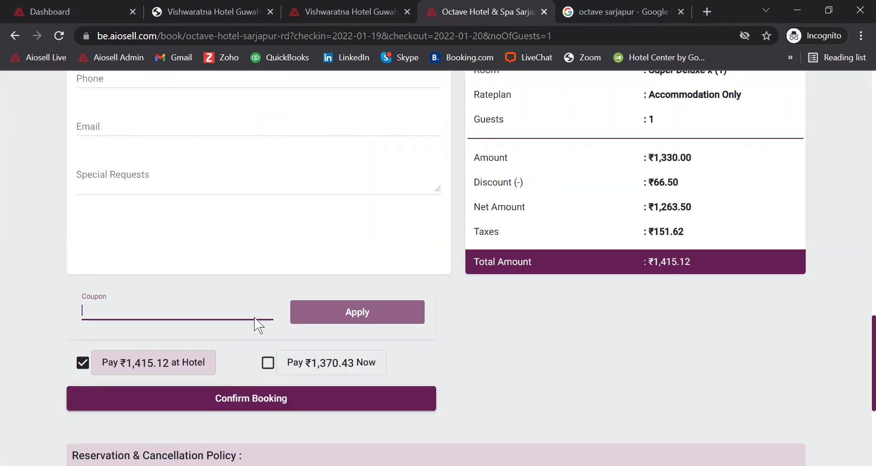
pyautogui.click(312, 14)
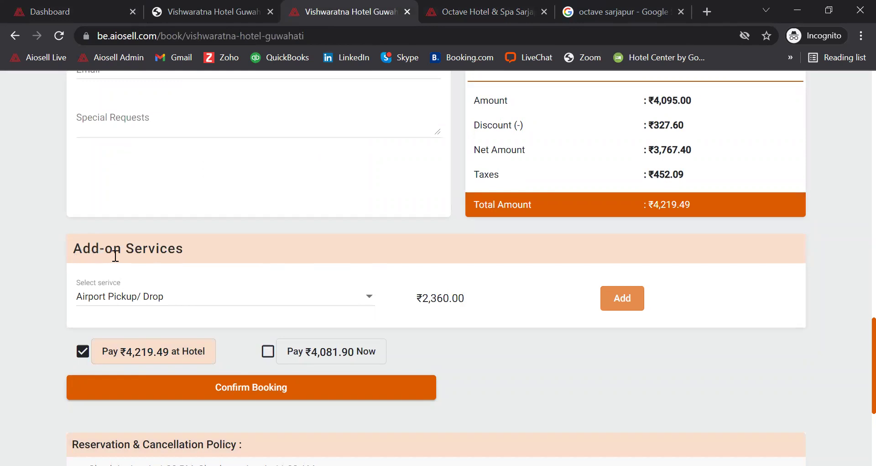
pyautogui.click(173, 302)
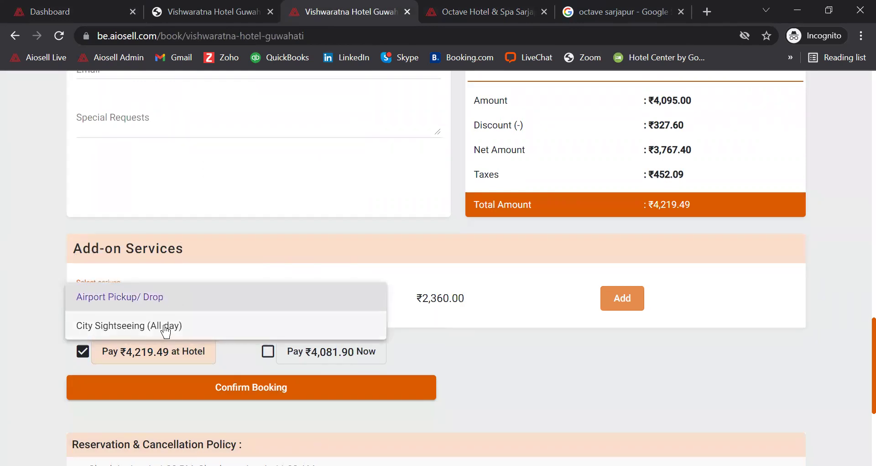
pyautogui.click(422, 330)
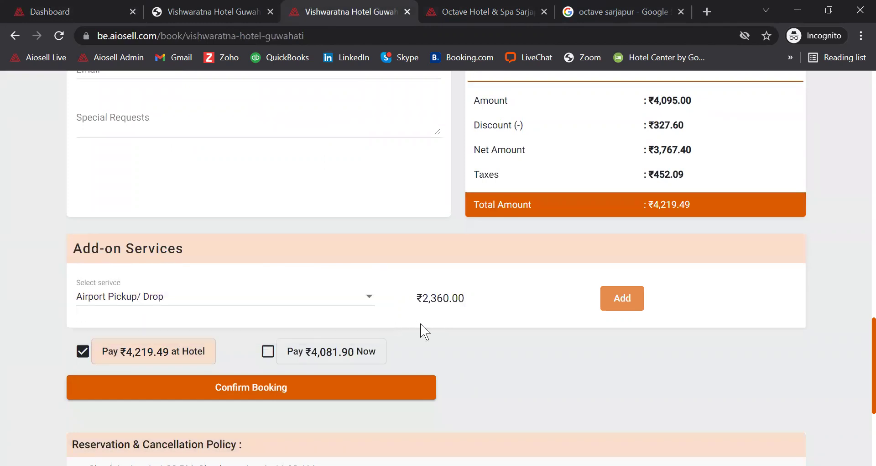
pyautogui.click(627, 302)
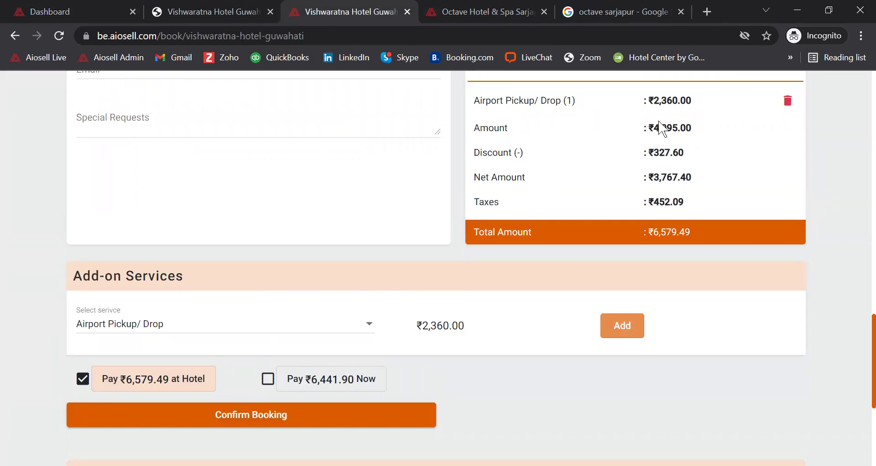
pyautogui.click(61, 11)
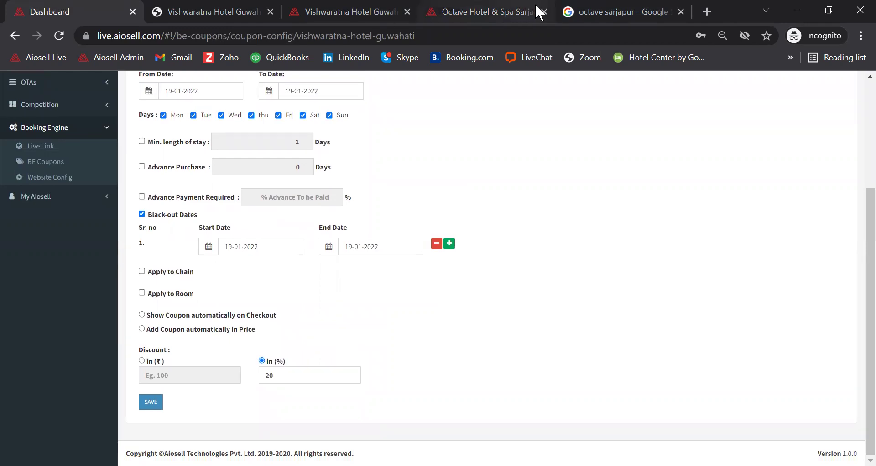
# Step: Open Google's full rate comparison for Octave Hotel & Spa – Sarjapur Road, 23–24 Jan
pyautogui.click(586, 6)
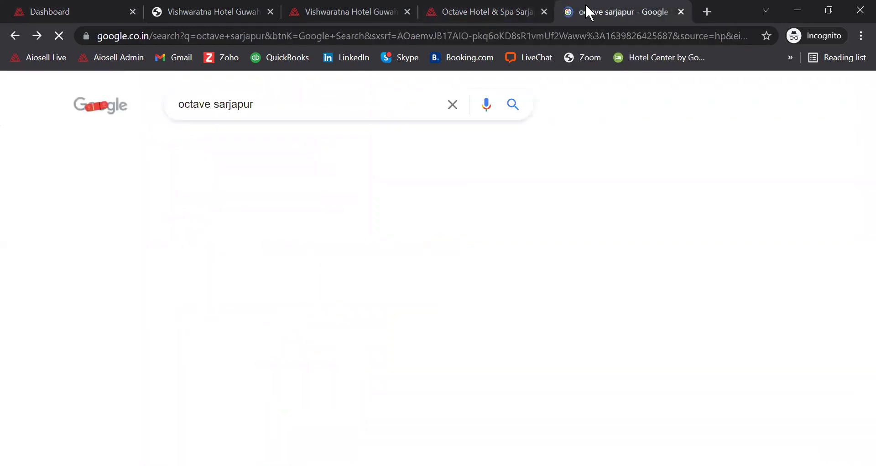
pyautogui.click(267, 104)
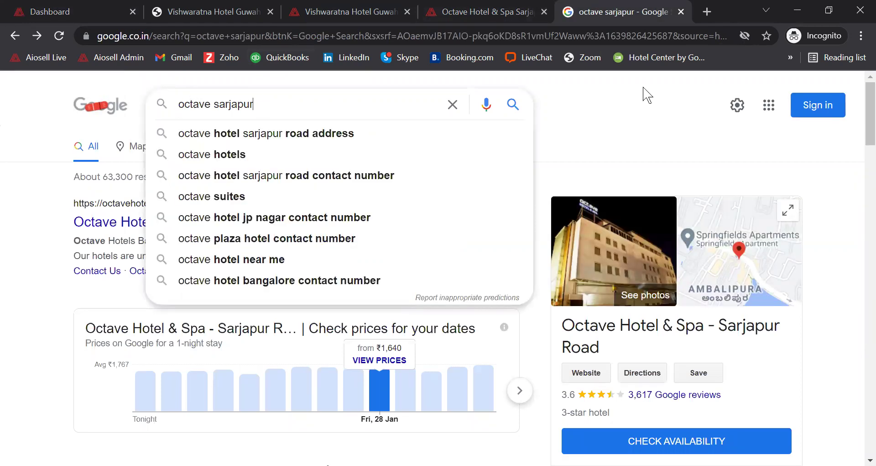
pyautogui.moveTo(864, 121); pyautogui.dragTo(865, 139)
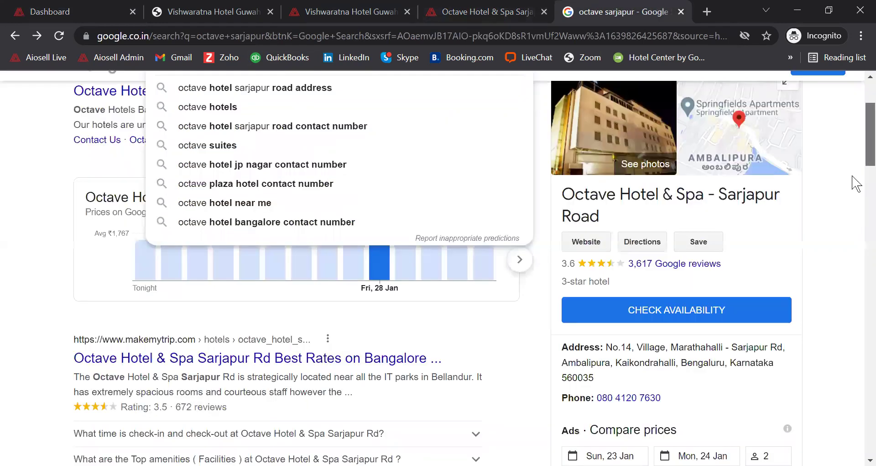
pyautogui.scroll(-1, 855, 182)
pyautogui.click(771, 146)
pyautogui.moveTo(866, 134); pyautogui.dragTo(866, 173)
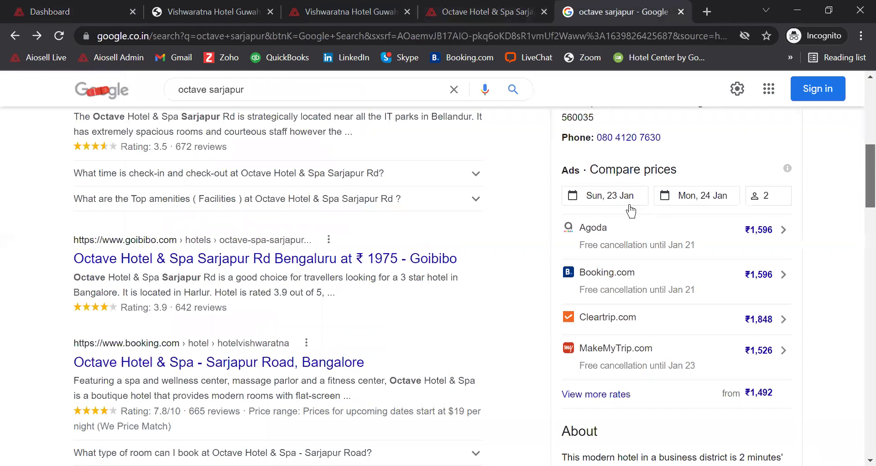
pyautogui.scroll(-1, 622, 362)
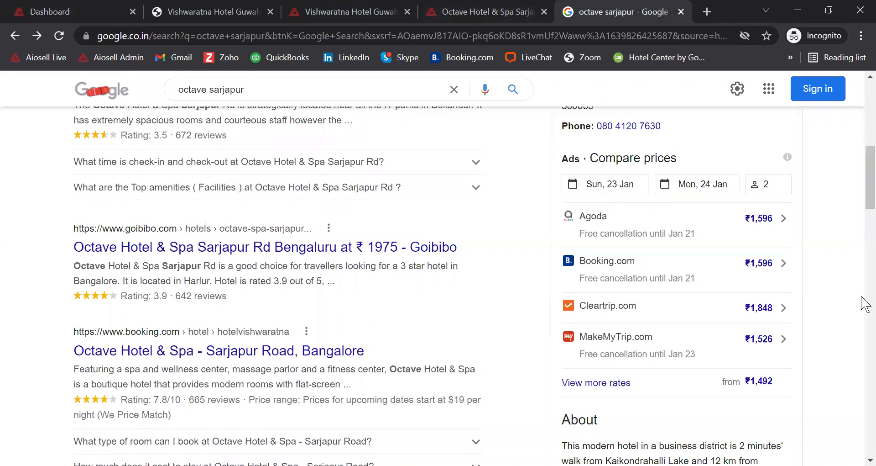
pyautogui.click(613, 384)
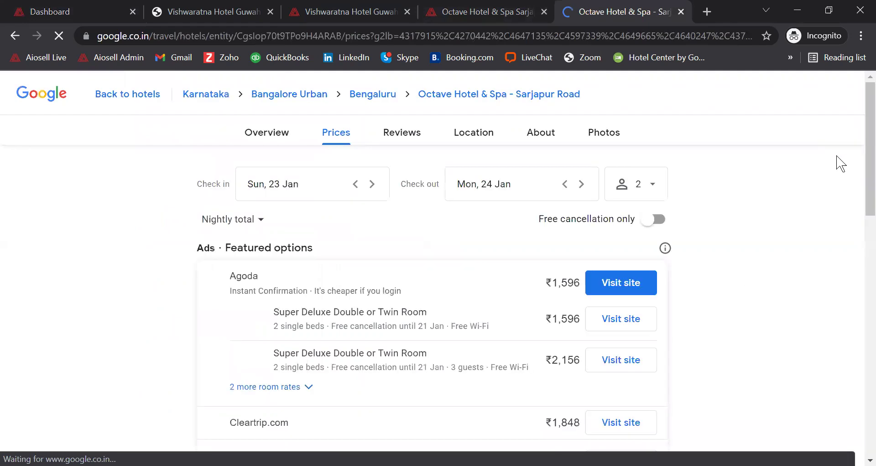
pyautogui.scroll(-2, 862, 142)
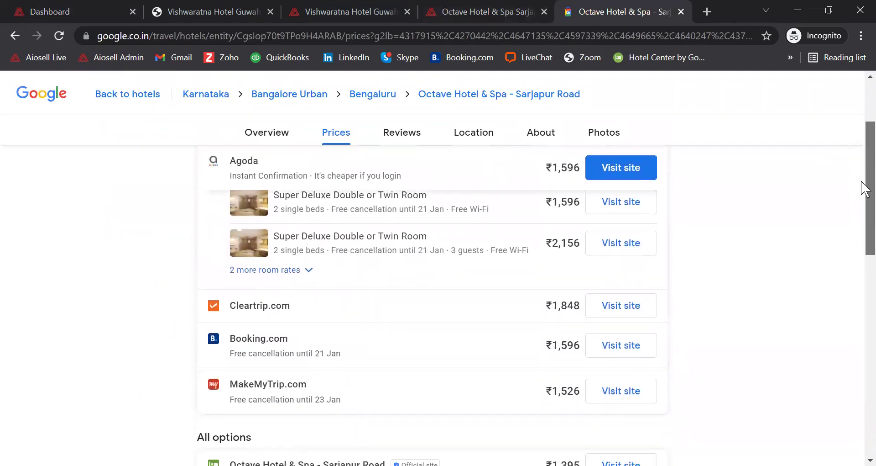
pyautogui.scroll(-3, 862, 182)
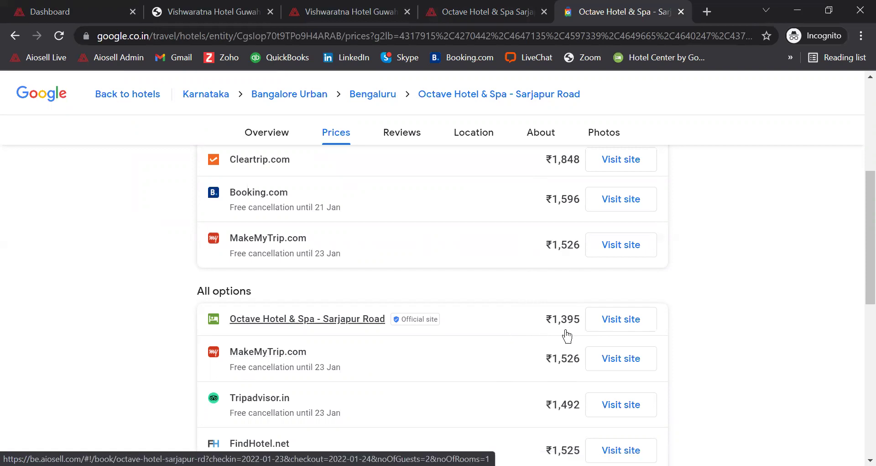
pyautogui.click(77, 8)
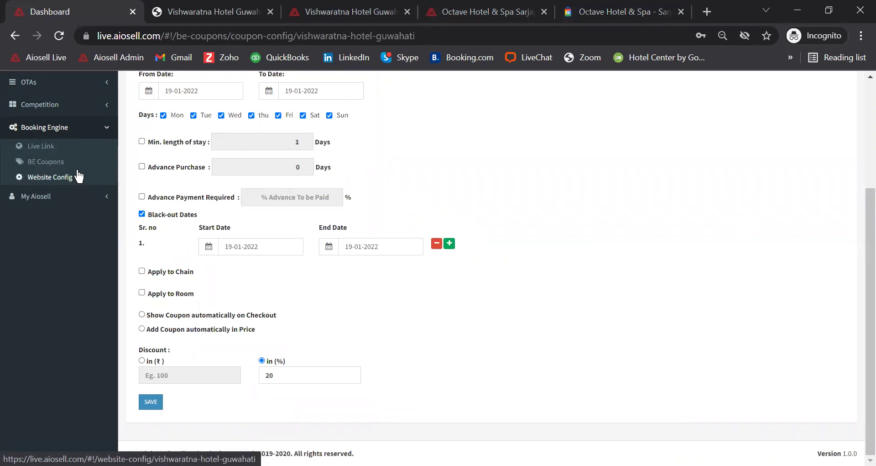
pyautogui.click(614, 11)
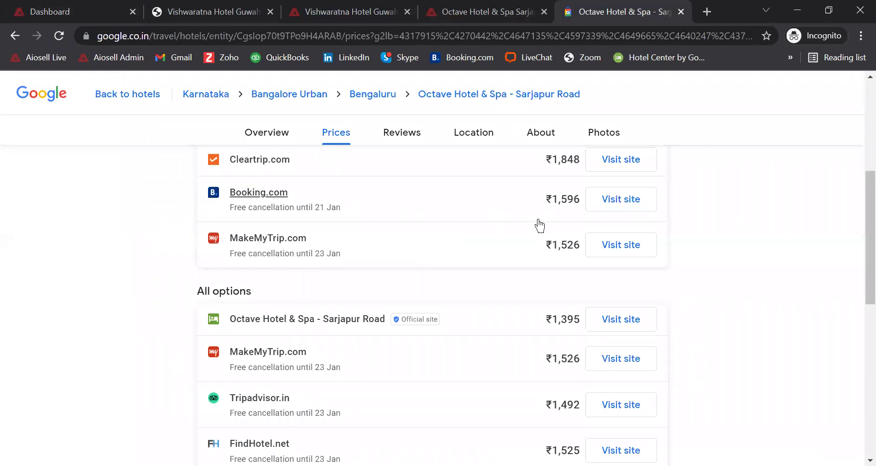